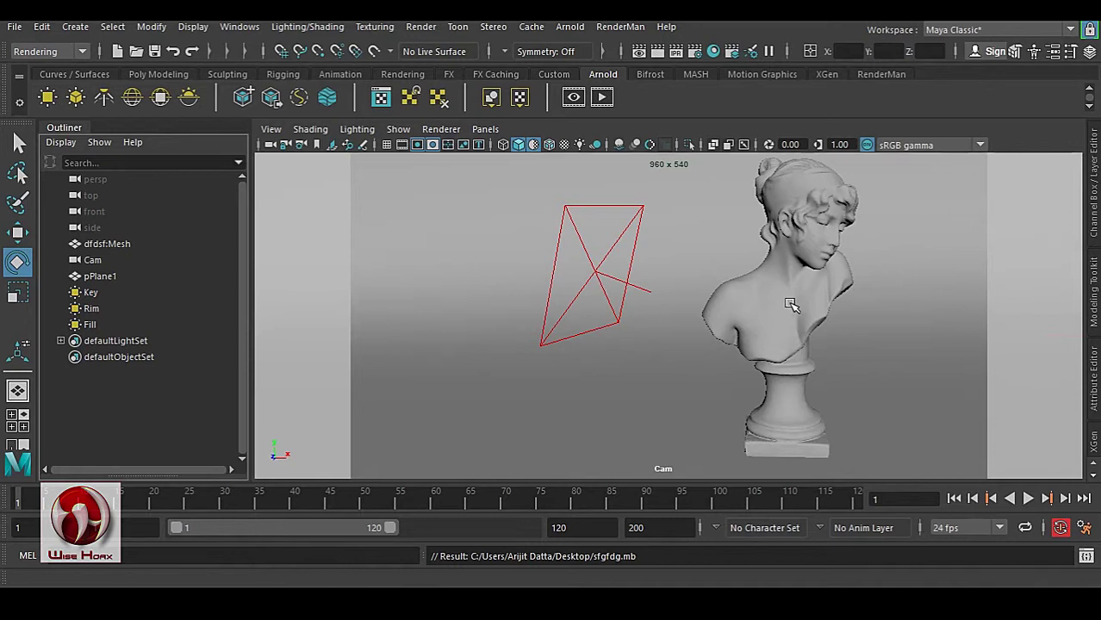
# Step: Render the bust with Arnold from the Arnold shelf's RenderView icon
pyautogui.click(601, 96)
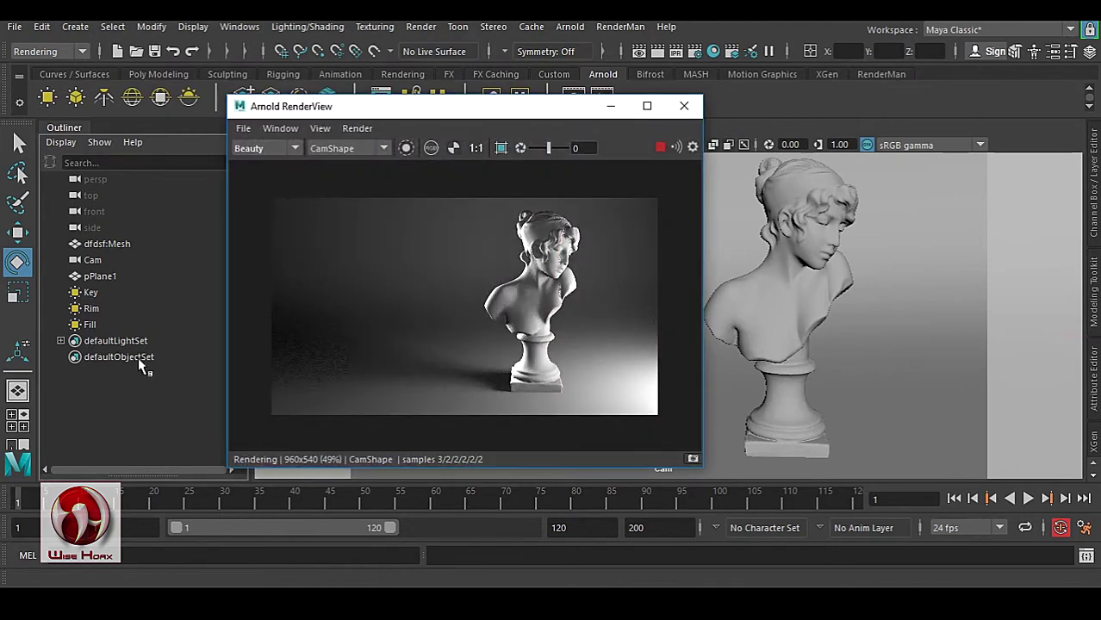
pyautogui.click(93, 323)
pyautogui.click(97, 293)
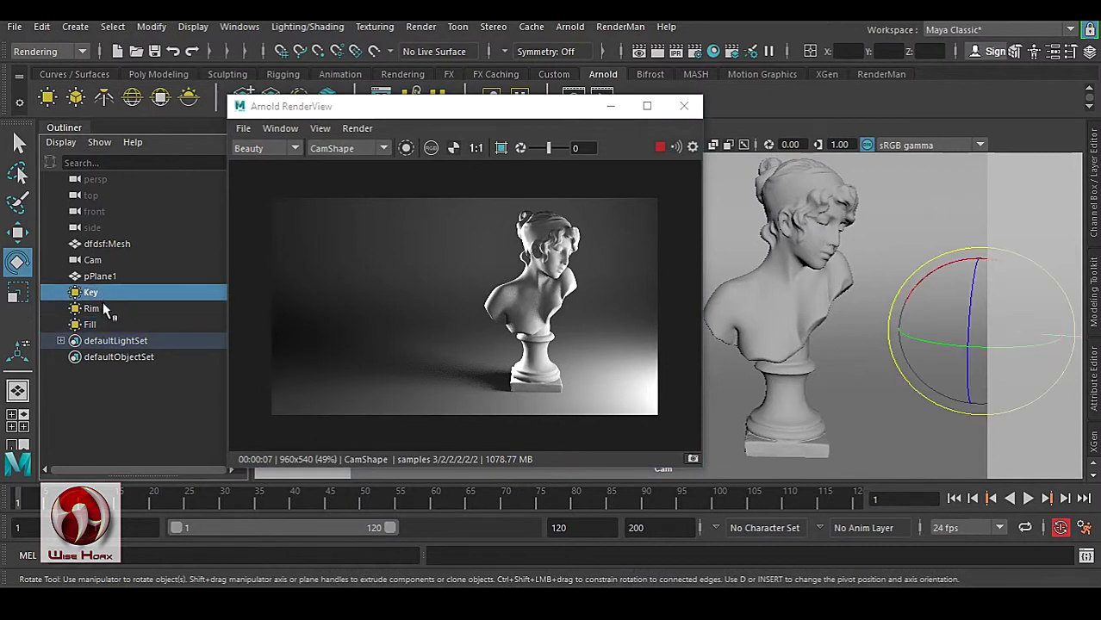
pyautogui.click(101, 308)
pyautogui.click(99, 322)
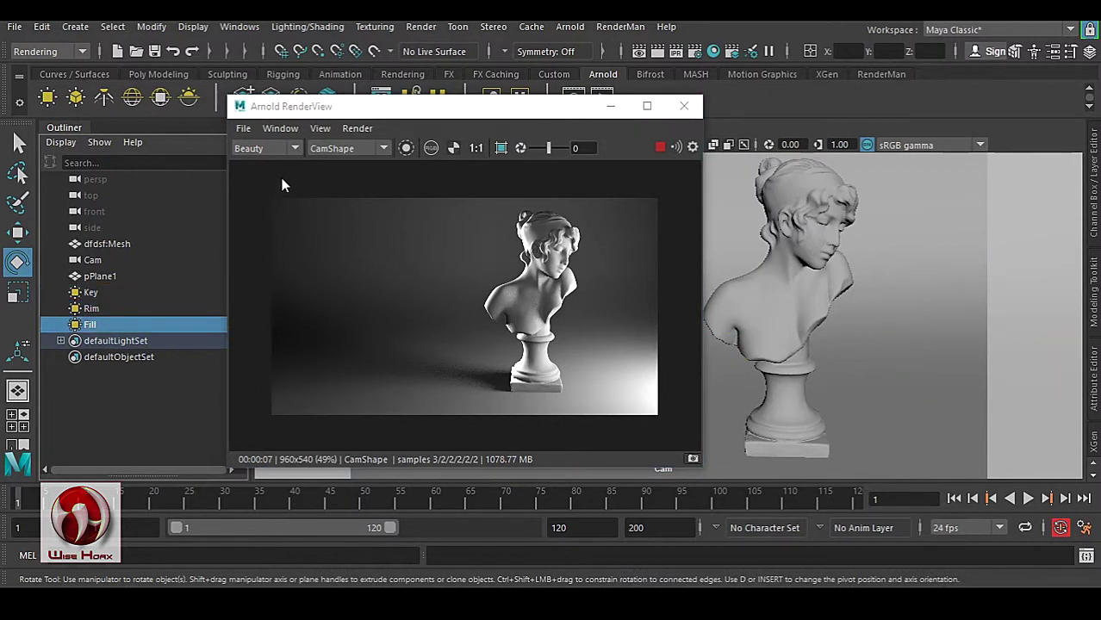
pyautogui.click(295, 150)
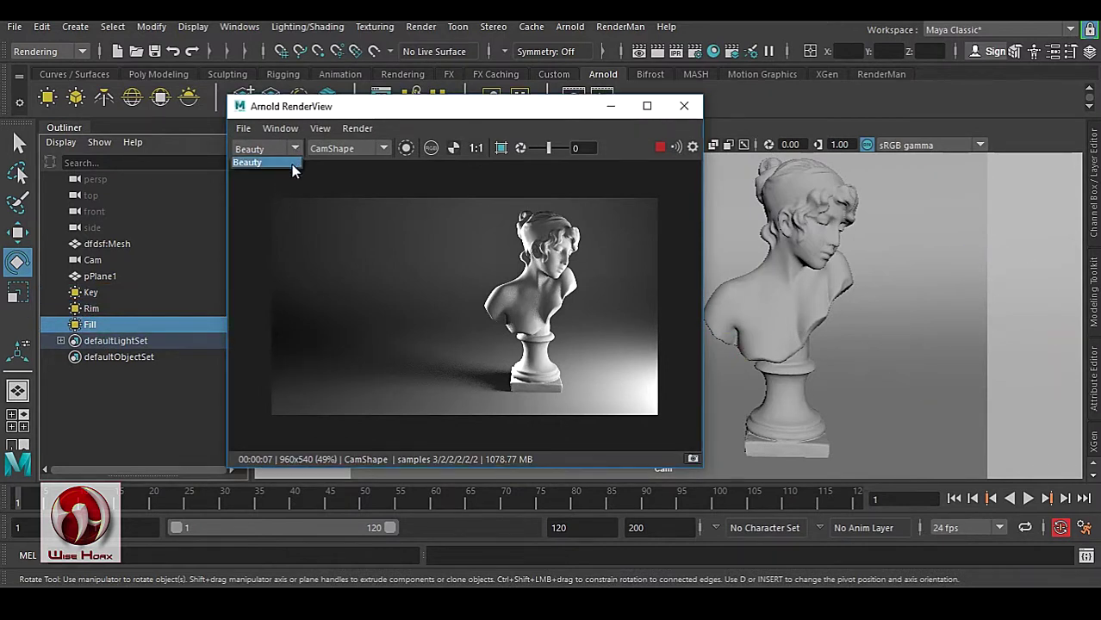
pyautogui.click(356, 111)
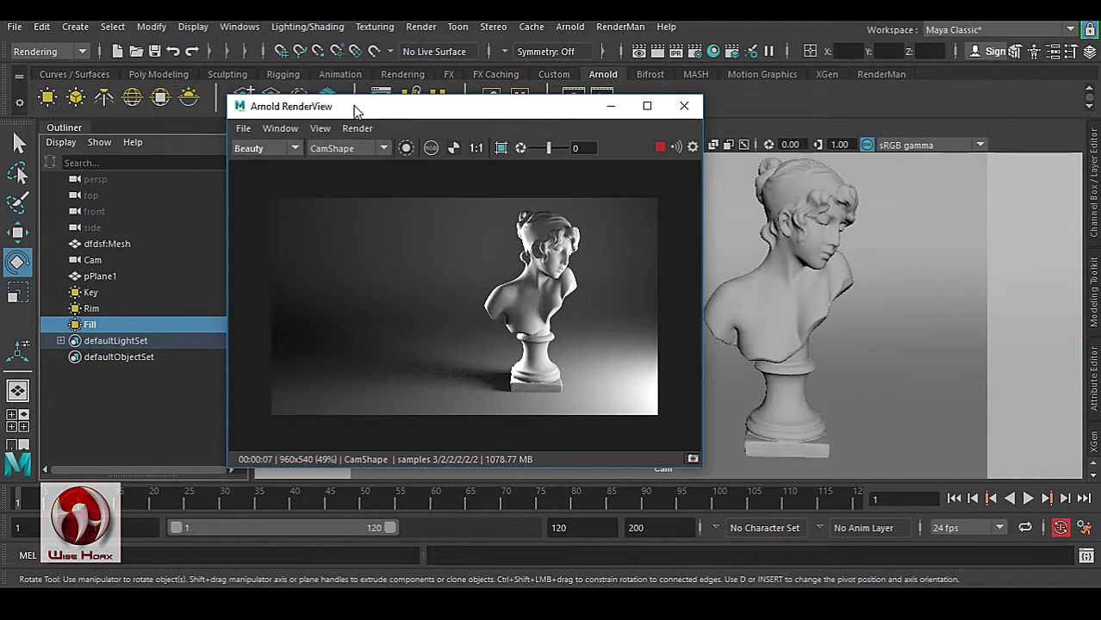
pyautogui.click(93, 293)
pyautogui.click(95, 326)
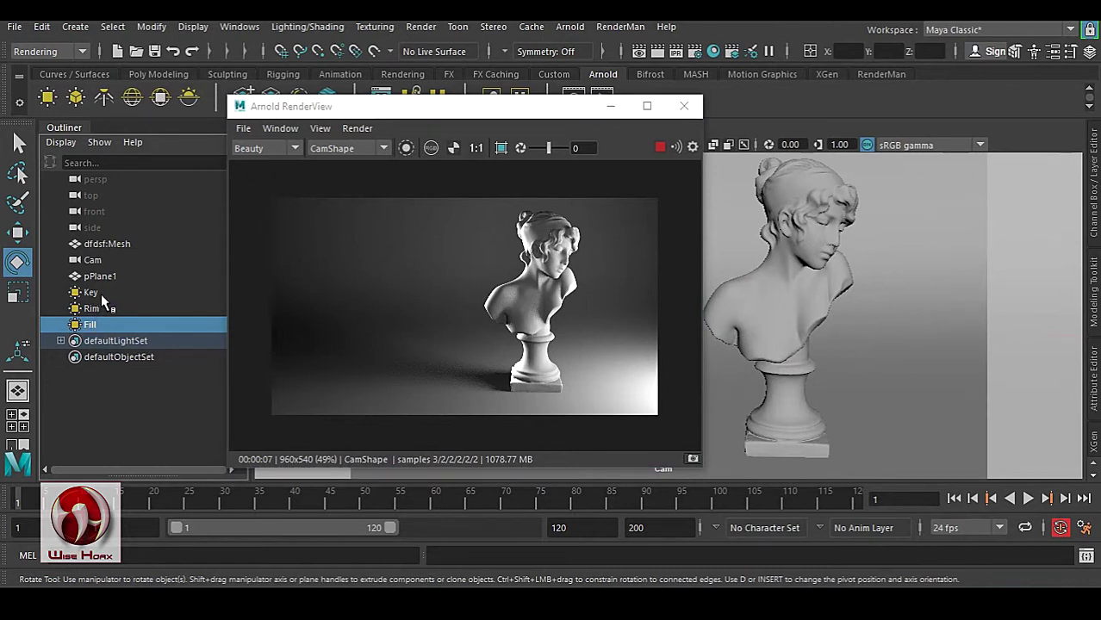
pyautogui.click(100, 308)
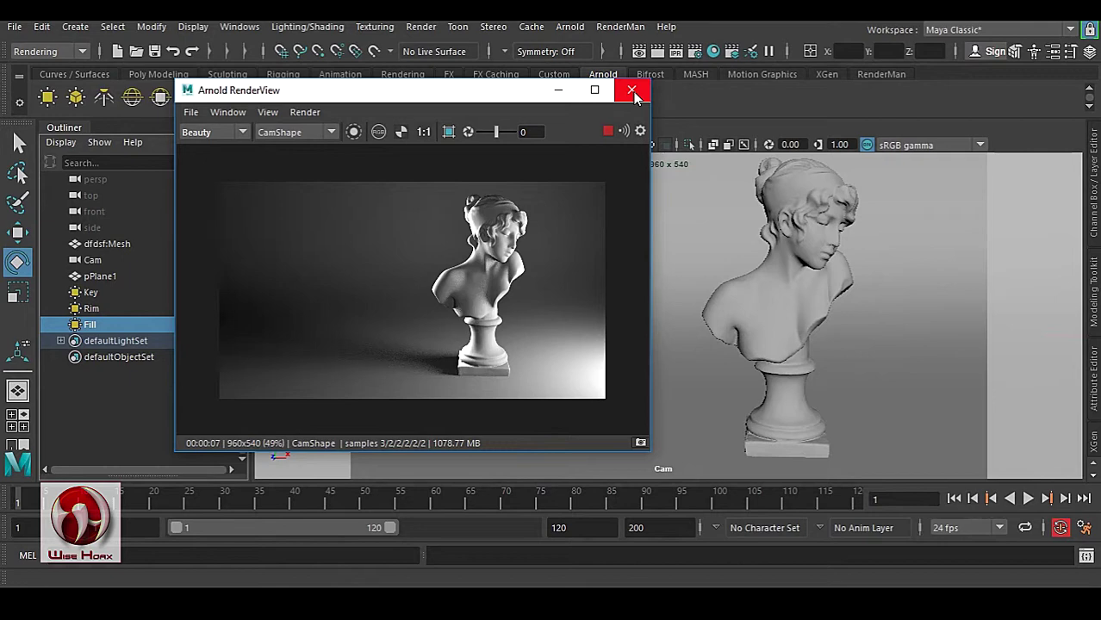
# Step: Close Arnold RenderView and show the Key light's KeyShape attributes in the Attribute Editor
pyautogui.click(632, 91)
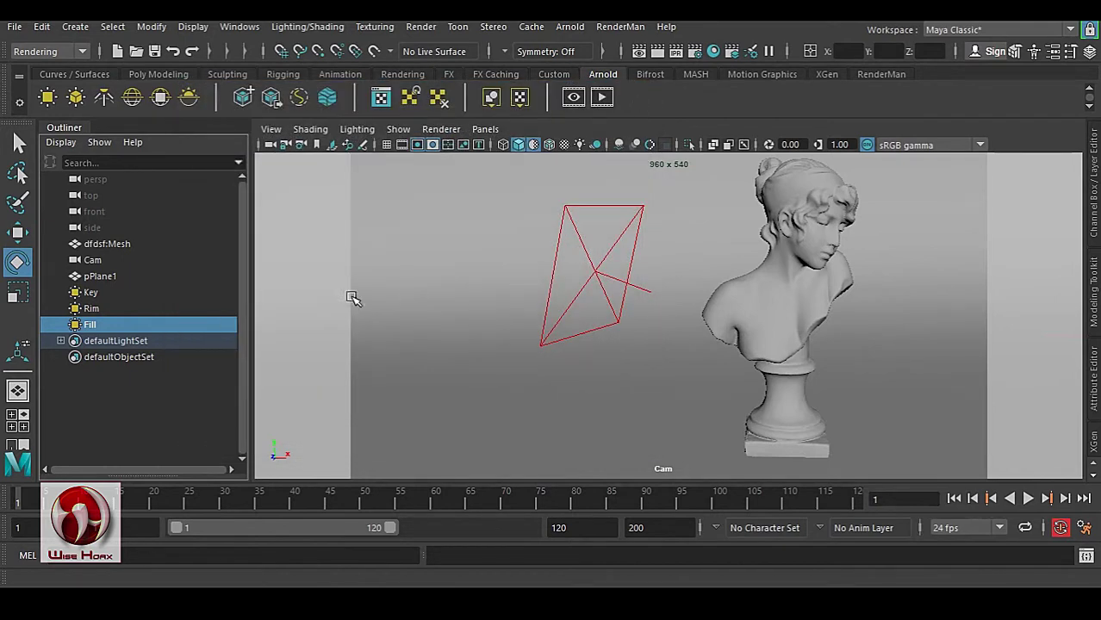
pyautogui.click(92, 293)
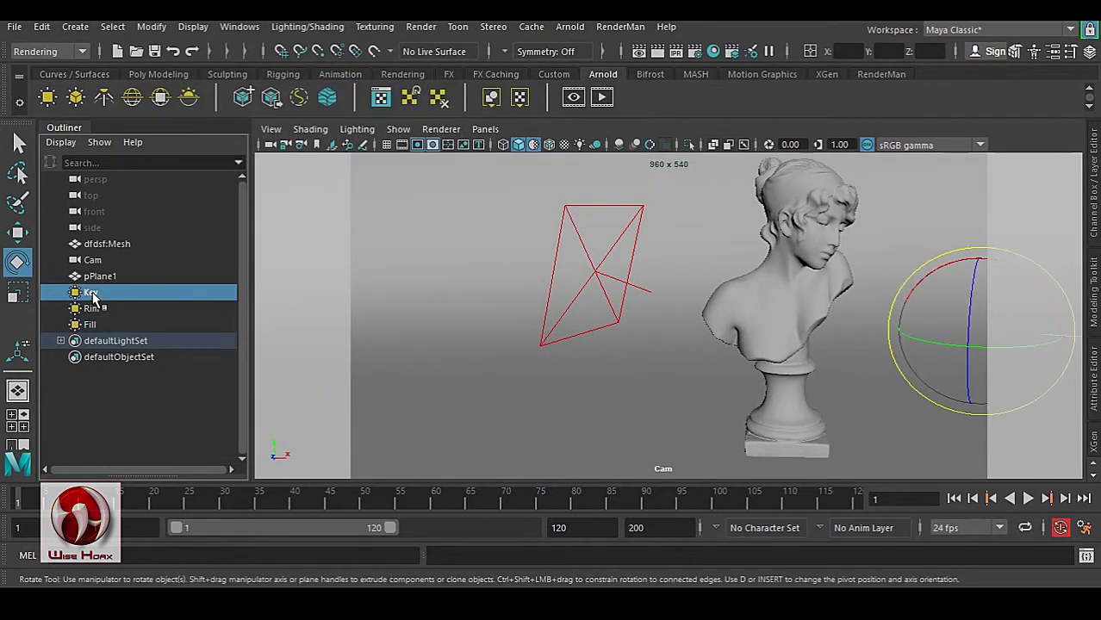
pyautogui.click(1096, 391)
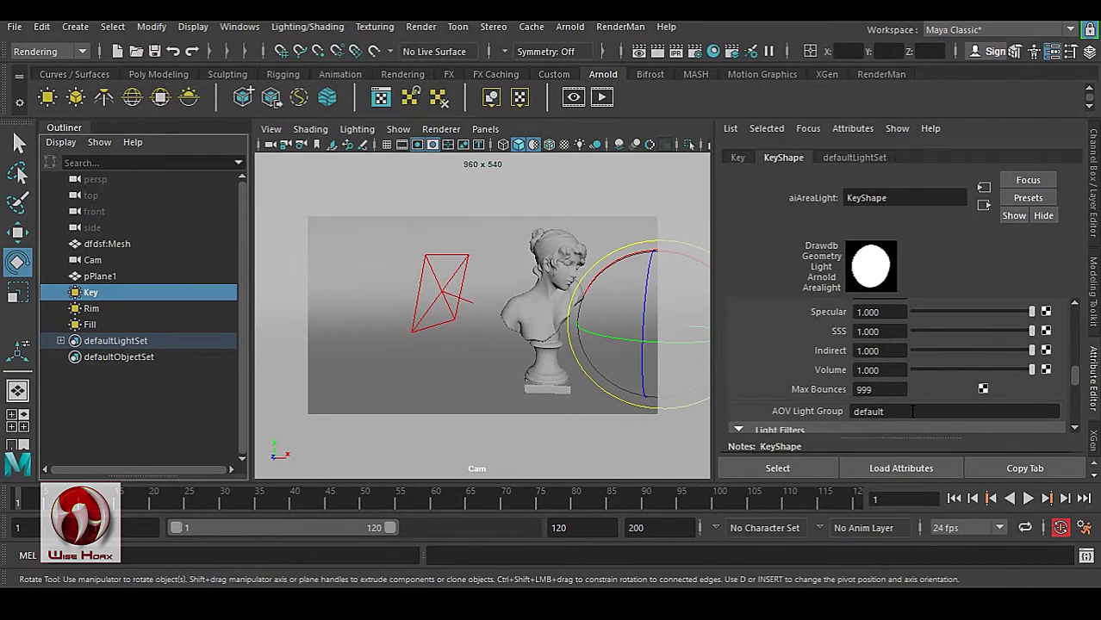
# Step: Set the Key light's AOV Light Group to 'Key'
pyautogui.moveTo(911, 412); pyautogui.dragTo(831, 414)
pyautogui.write('Key')
pyautogui.press('Return')
pyautogui.click(885, 415)
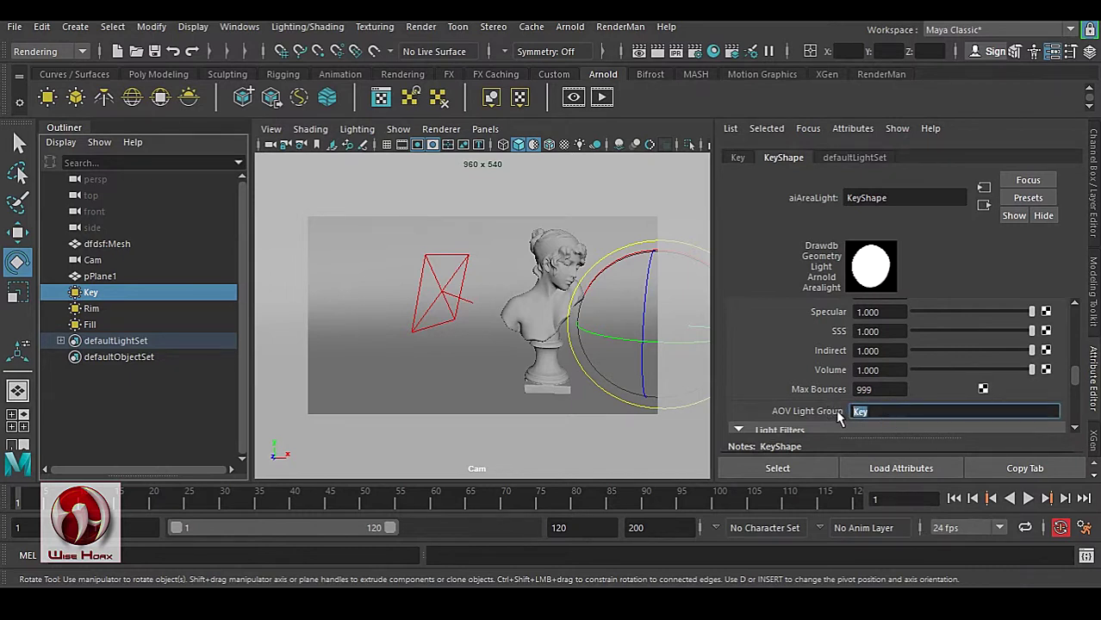
# Step: Set the Rim and Fill lights' AOV Light Groups to 'Rim' and 'Fill'
pyautogui.click(112, 308)
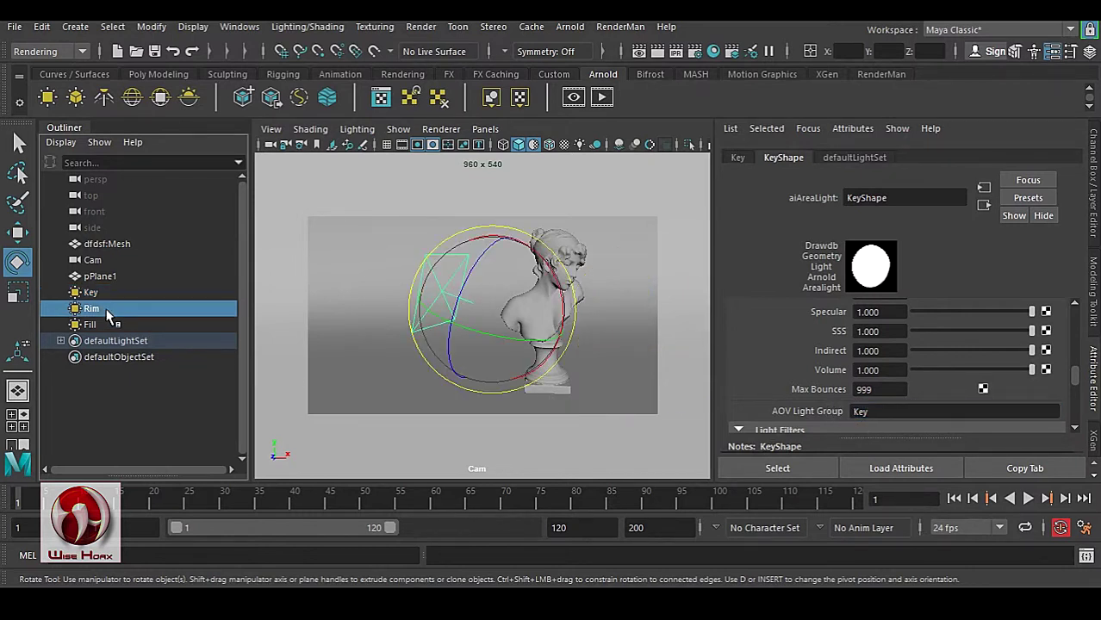
pyautogui.click(910, 417)
pyautogui.write('Rim')
pyautogui.press('Return')
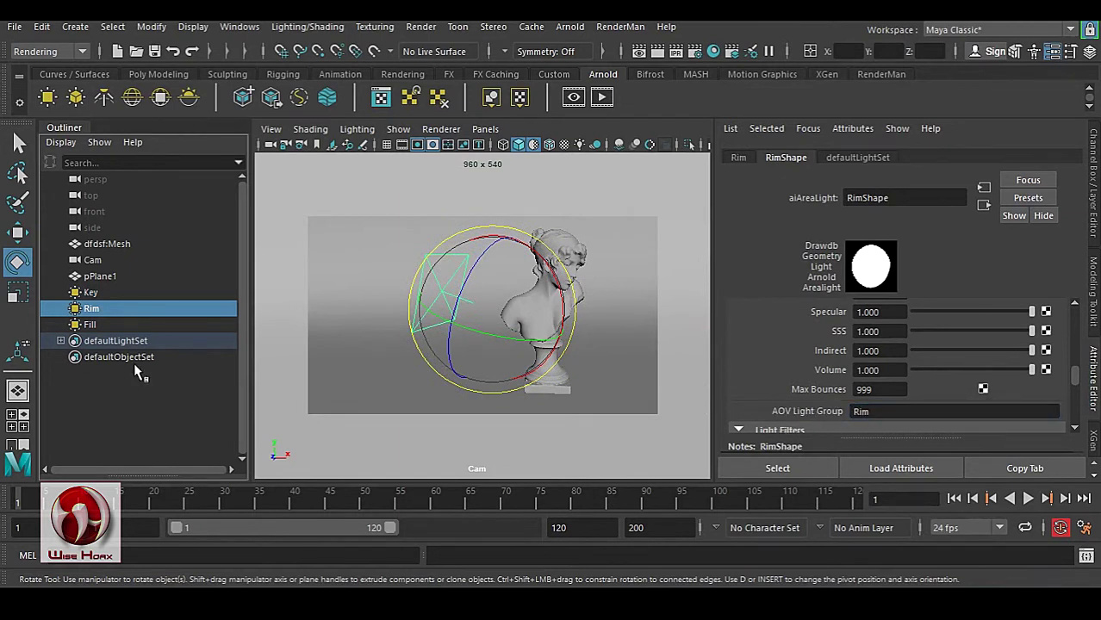
pyautogui.click(97, 325)
pyautogui.click(913, 411)
pyautogui.write('Fill')
pyautogui.press('Return')
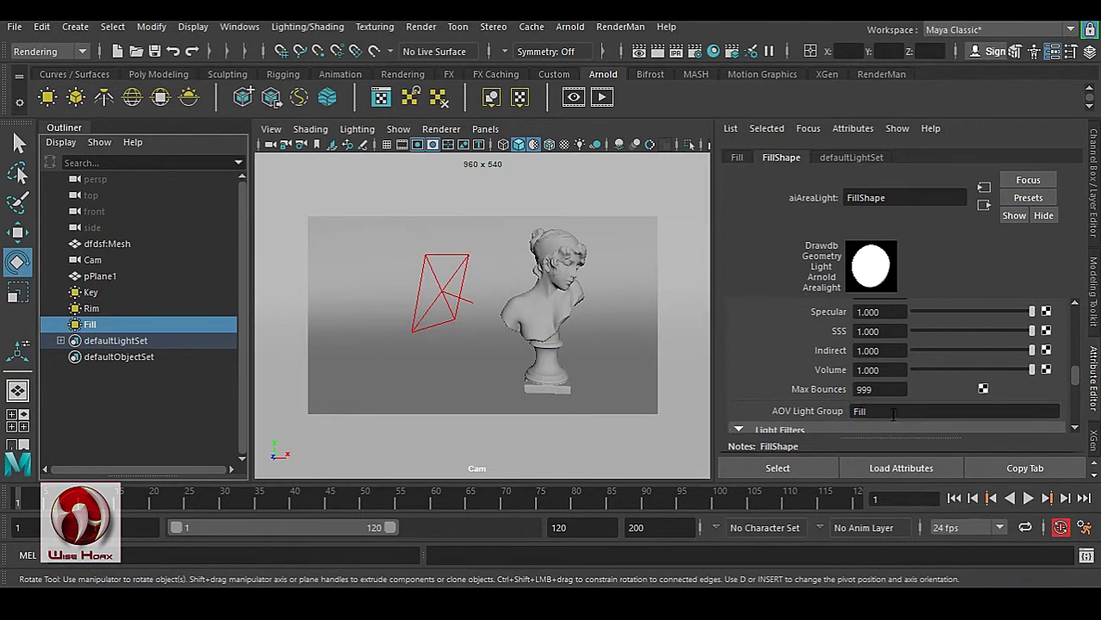
# Step: Reselect the Key and Rim lights to verify their light group values
pyautogui.click(93, 293)
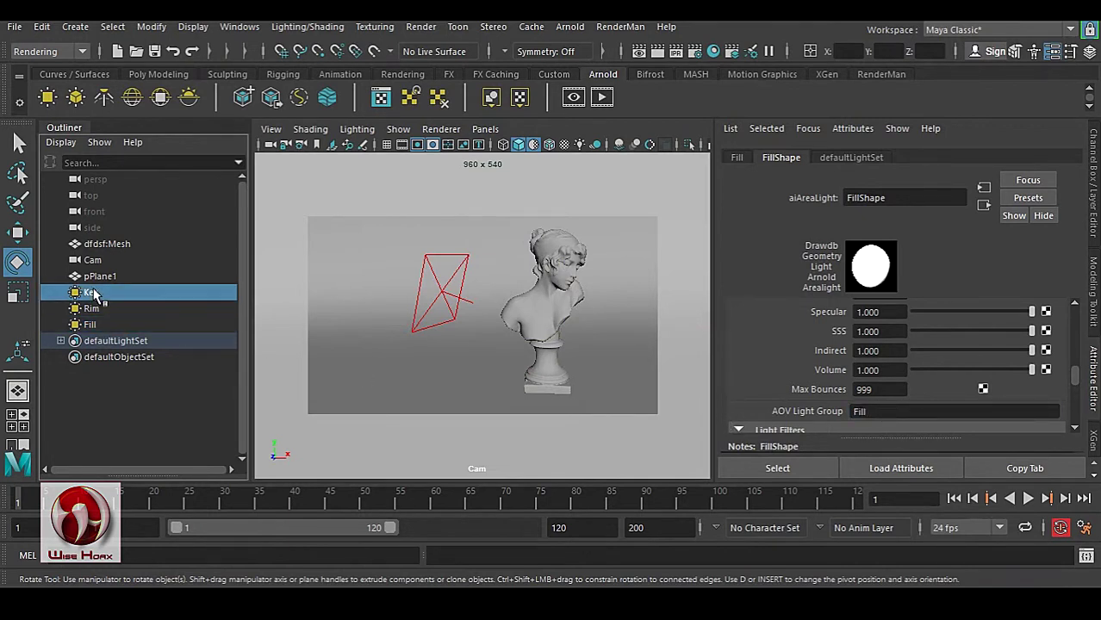
pyautogui.click(887, 411)
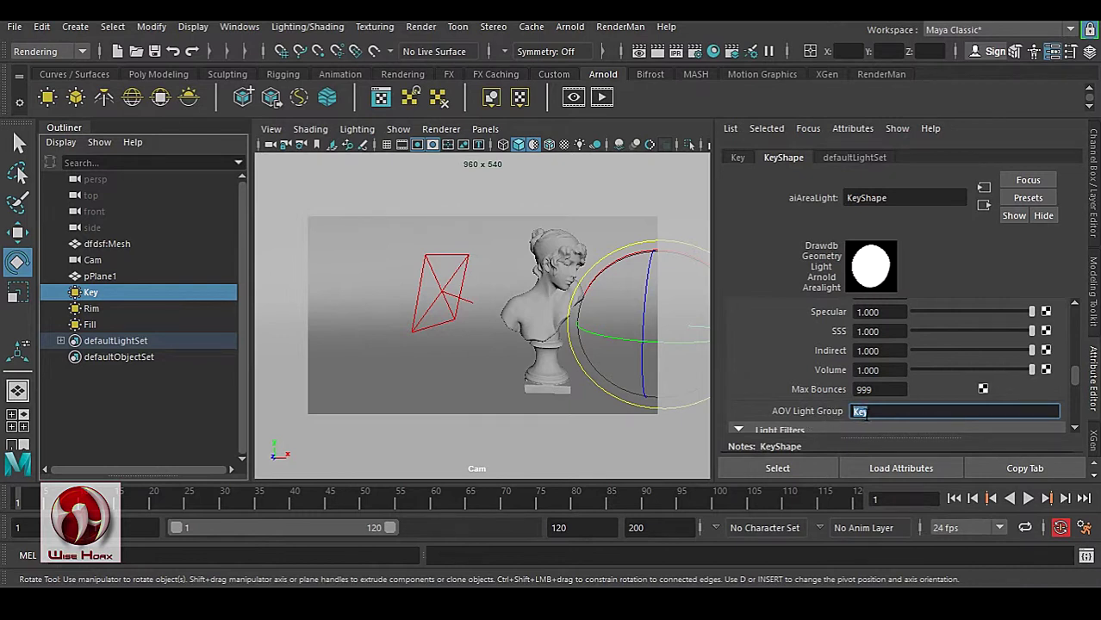
pyautogui.click(92, 310)
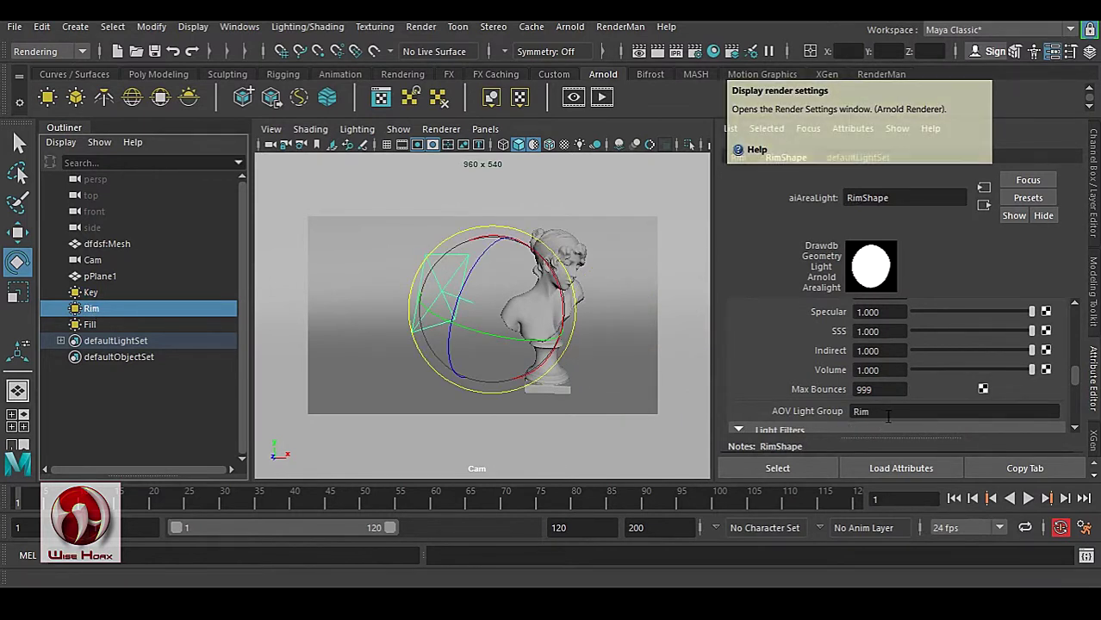
# Step: In Arnold Render Settings, add a custom AOV and begin naming it 'RGBA_'
pyautogui.click(691, 53)
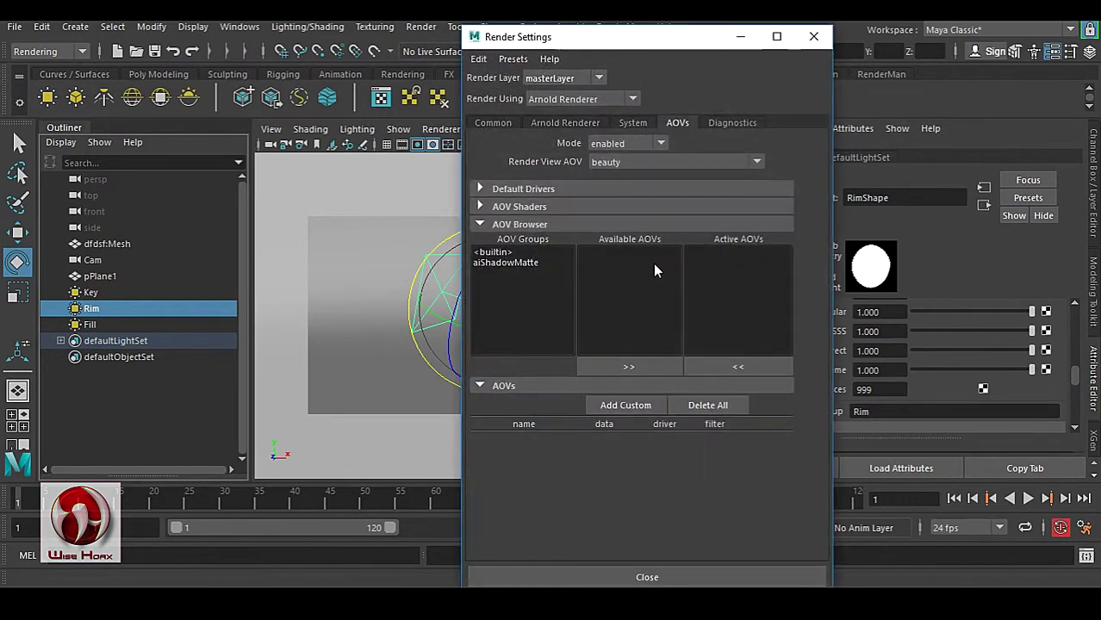
pyautogui.moveTo(623, 49); pyautogui.dragTo(506, 37)
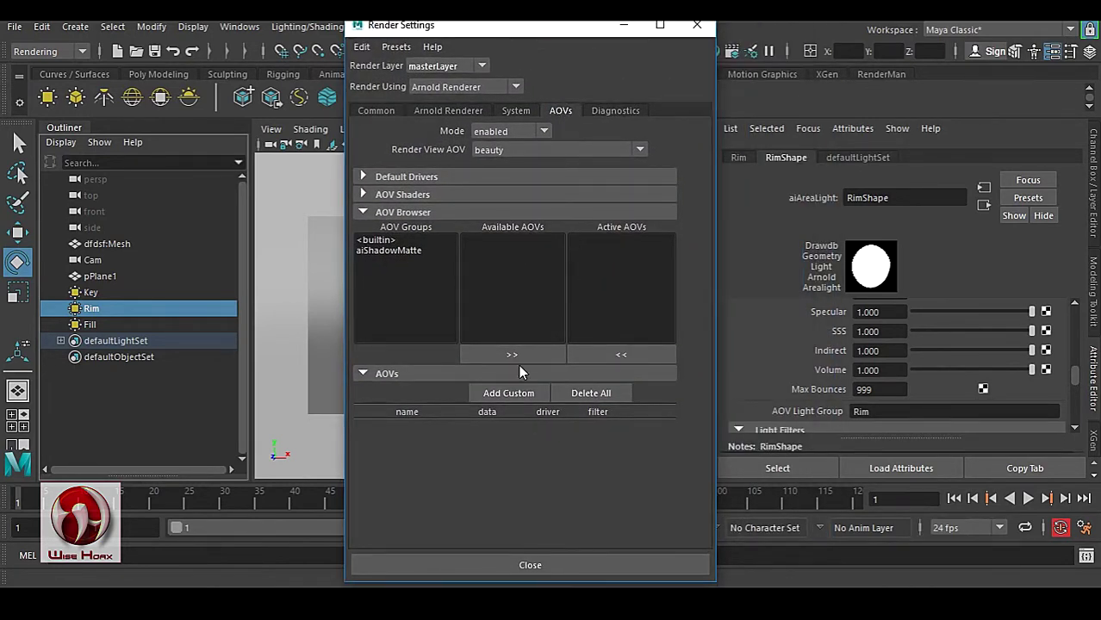
pyautogui.click(520, 393)
pyautogui.moveTo(541, 252); pyautogui.dragTo(764, 220)
pyautogui.click(761, 268)
pyautogui.write('RGBA_')
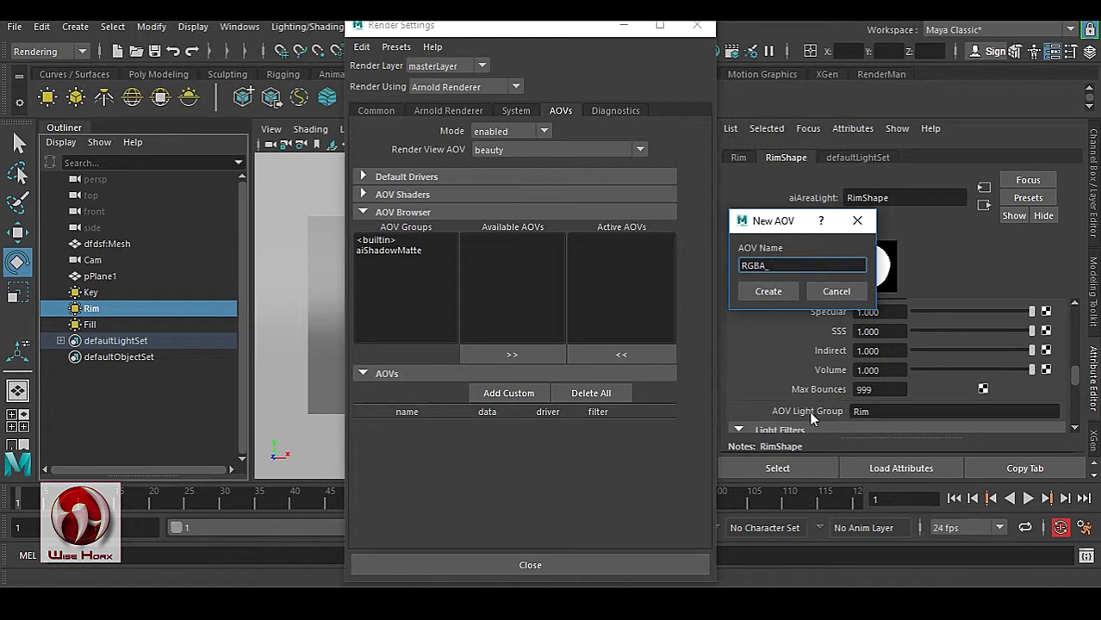
# Step: Create the RGBA_Key custom AOV, then check the Key light's light group name 'Key'
pyautogui.write('Key')
pyautogui.click(769, 292)
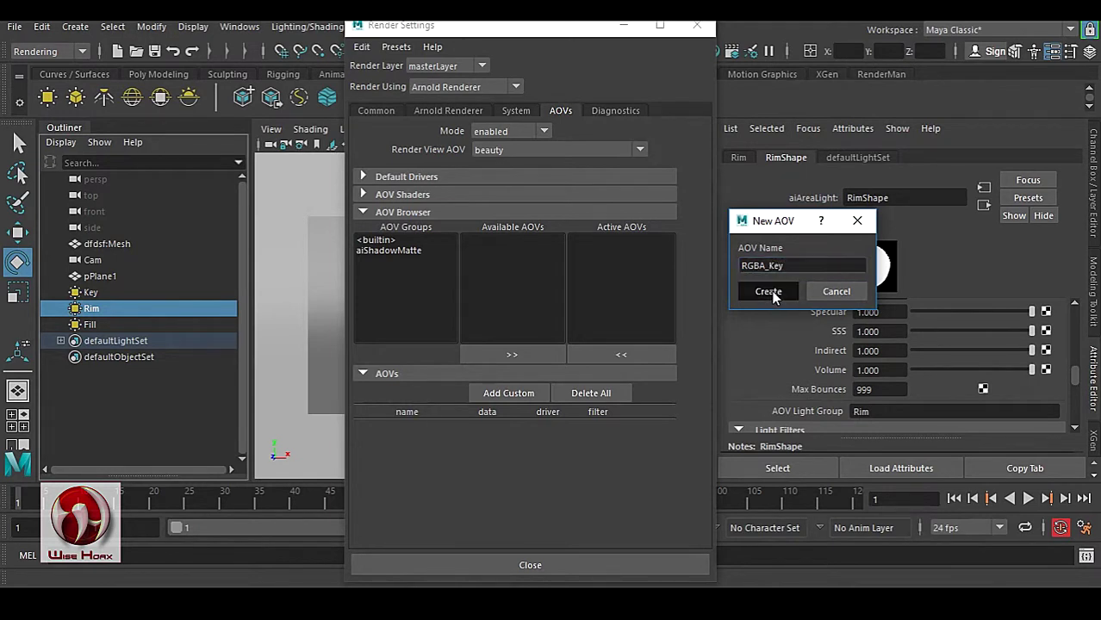
pyautogui.click(90, 293)
pyautogui.moveTo(874, 411); pyautogui.dragTo(837, 411)
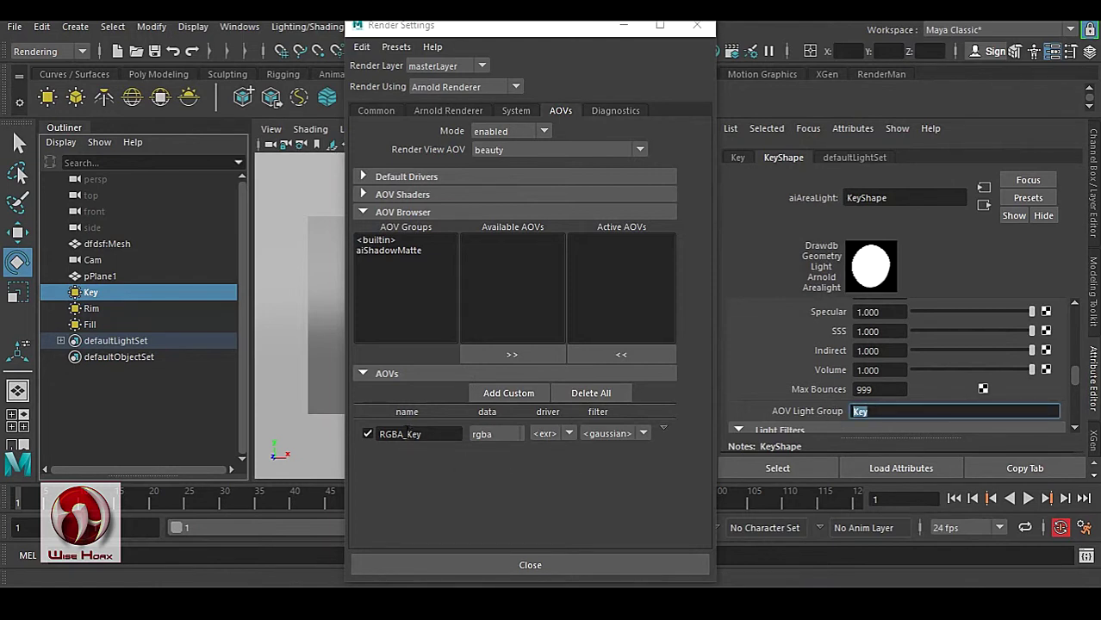
pyautogui.click(880, 413)
pyautogui.moveTo(880, 412); pyautogui.dragTo(820, 419)
# Step: Create a second custom AOV named RGBA_Rim, then select the Fill light
pyautogui.click(508, 393)
pyautogui.click(508, 393)
pyautogui.moveTo(548, 257); pyautogui.dragTo(762, 246)
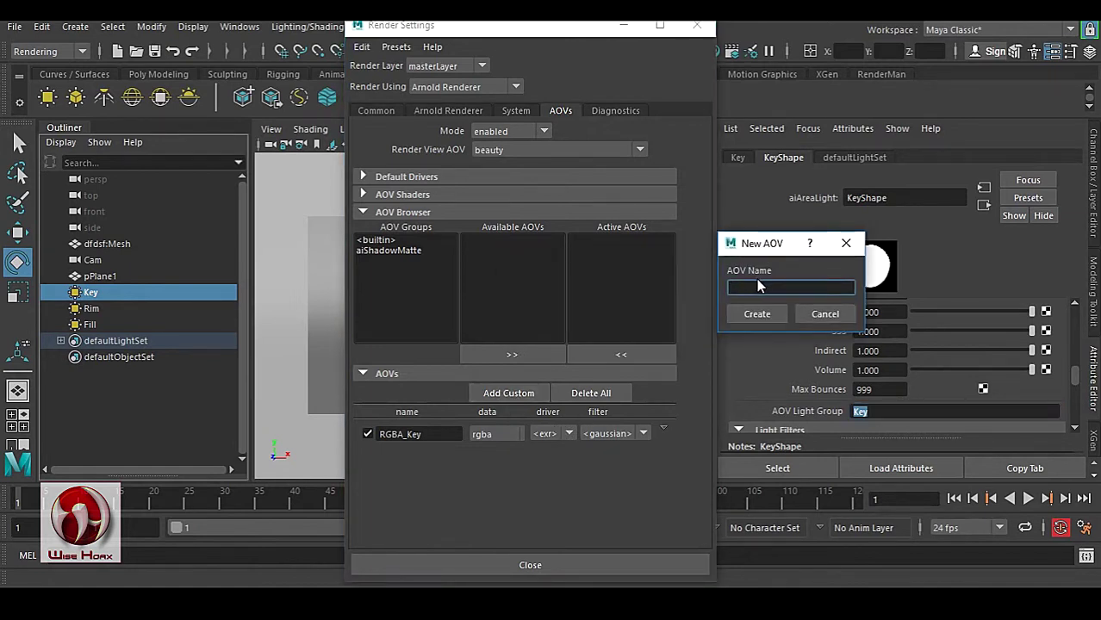
pyautogui.write('RGBA_Rim')
pyautogui.click(764, 316)
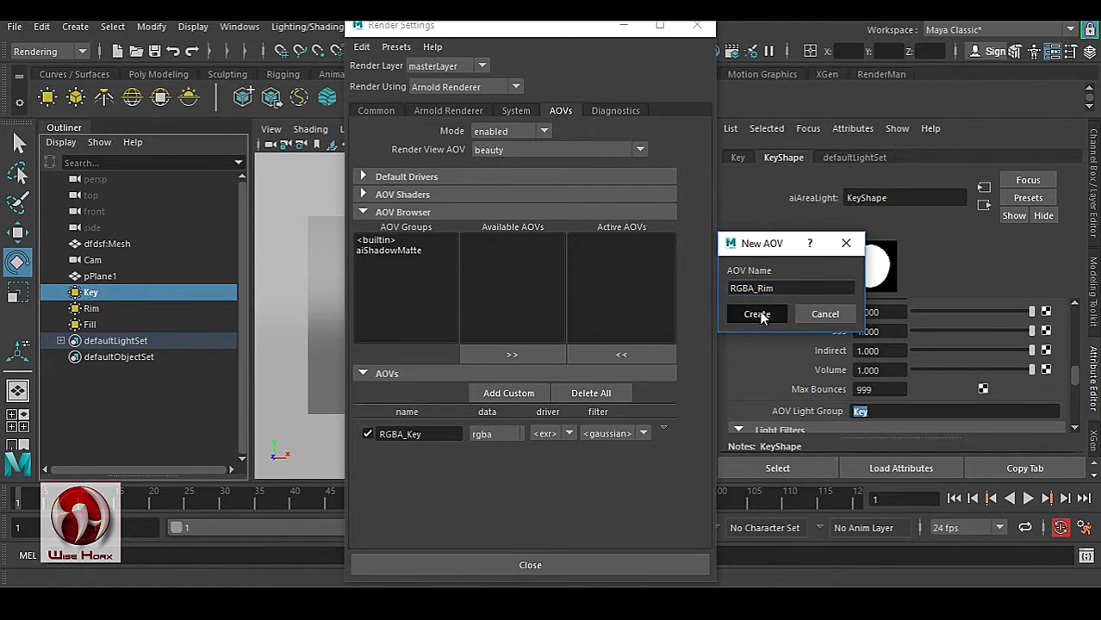
pyautogui.click(90, 324)
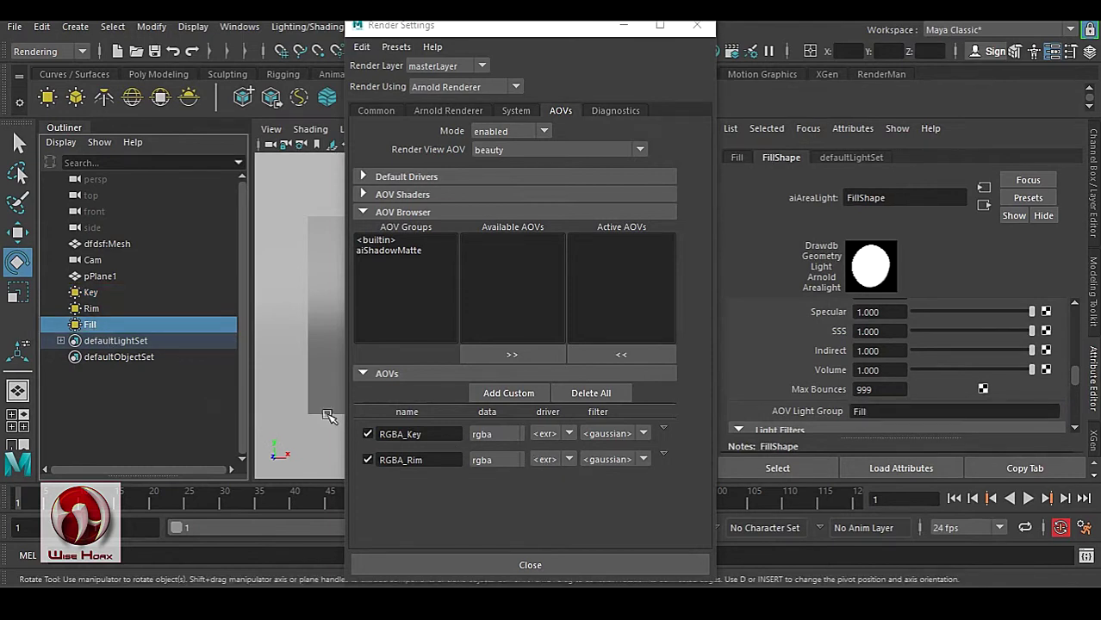
# Step: Add the RGBA_Fill custom AOV, close Render Settings and re-render the bust in Arnold
pyautogui.click(520, 394)
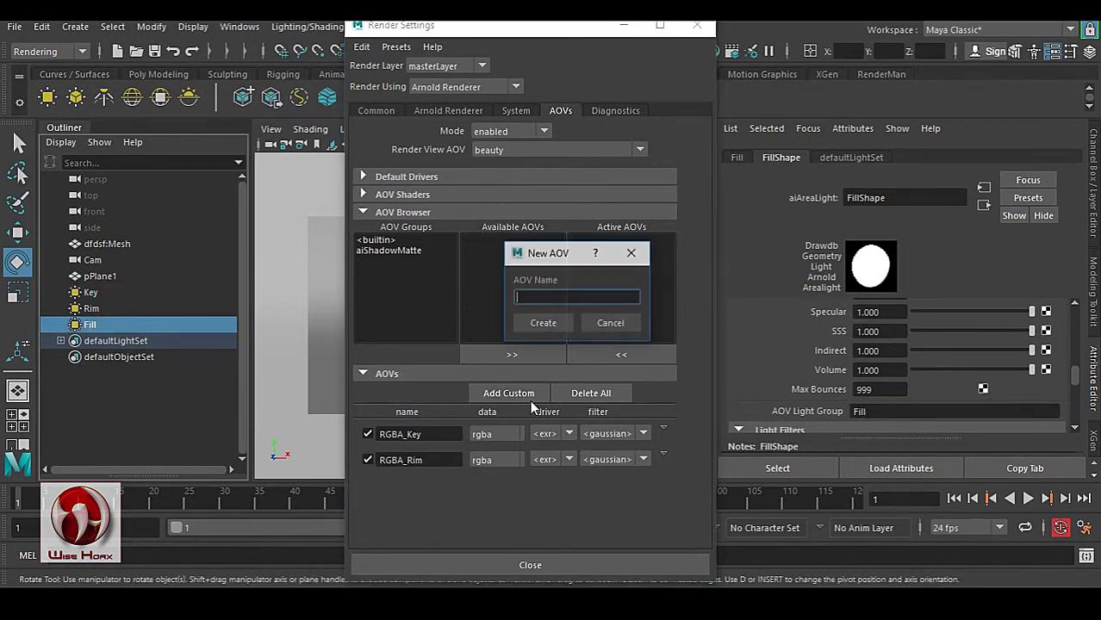
pyautogui.write('RGBA_')
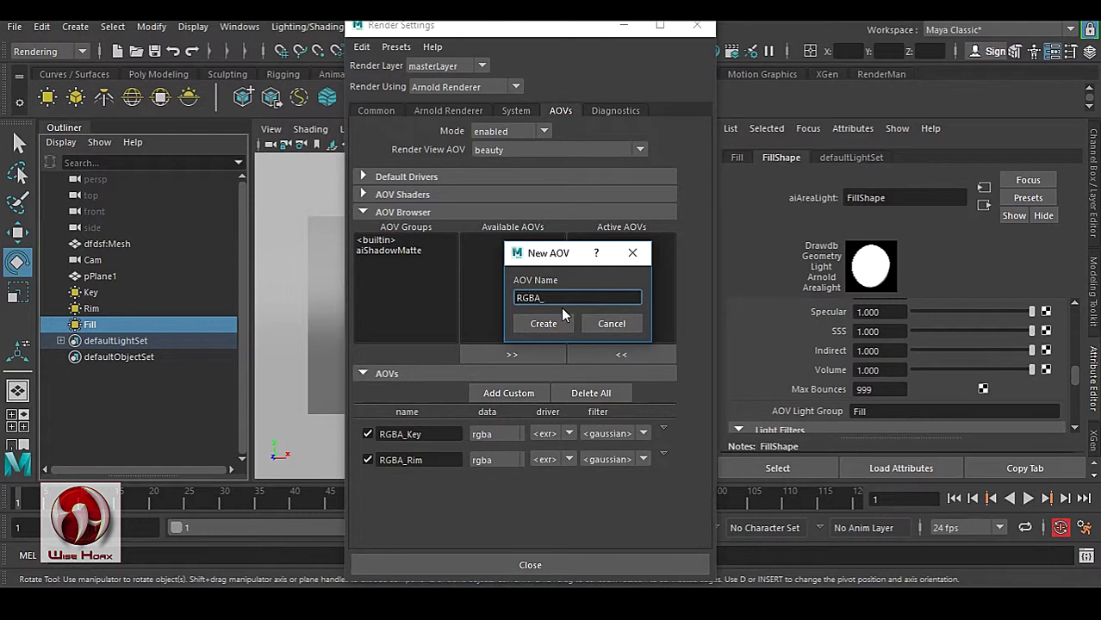
pyautogui.write('Fill')
pyautogui.click(546, 323)
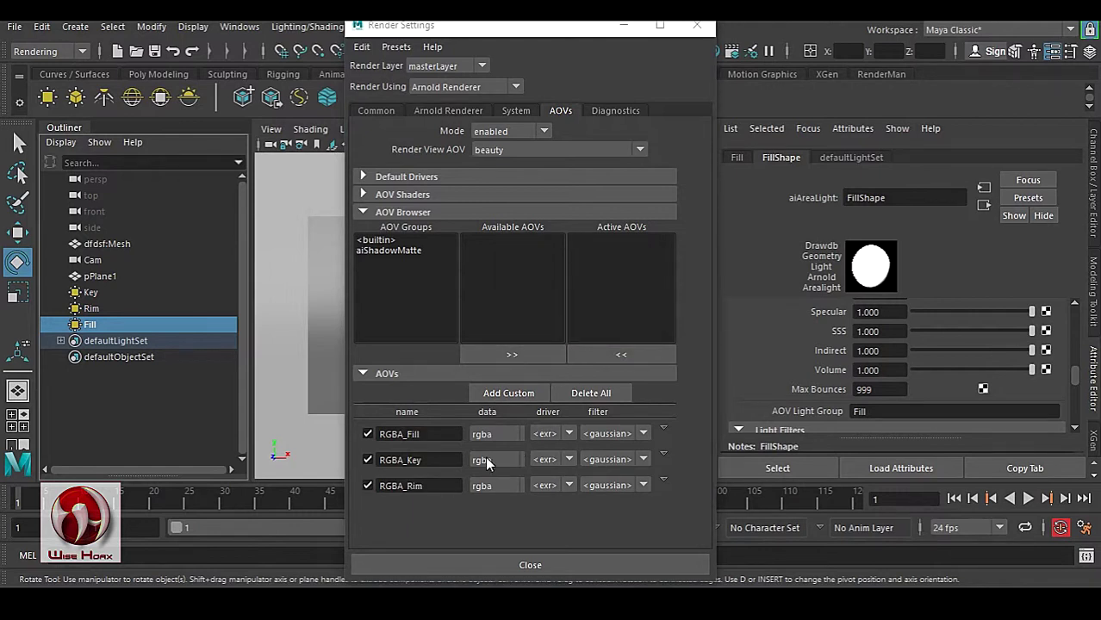
pyautogui.click(696, 25)
pyautogui.click(602, 96)
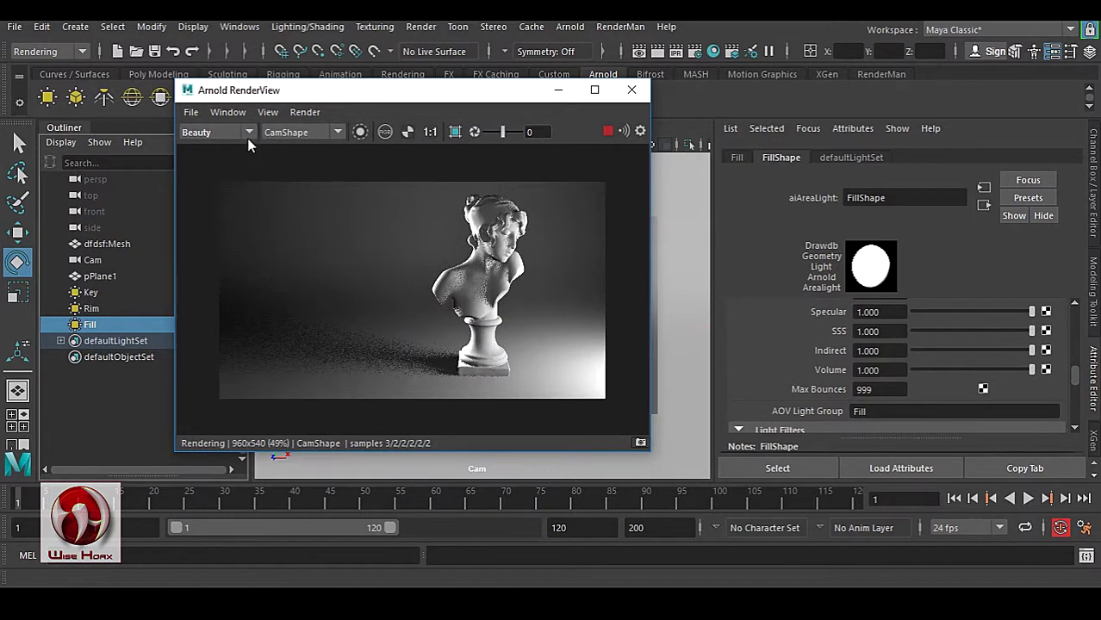
# Step: Display the RGBA_Fill, RGBA_Key and then RGBA_Rim passes in Arnold RenderView
pyautogui.click(247, 133)
pyautogui.click(242, 157)
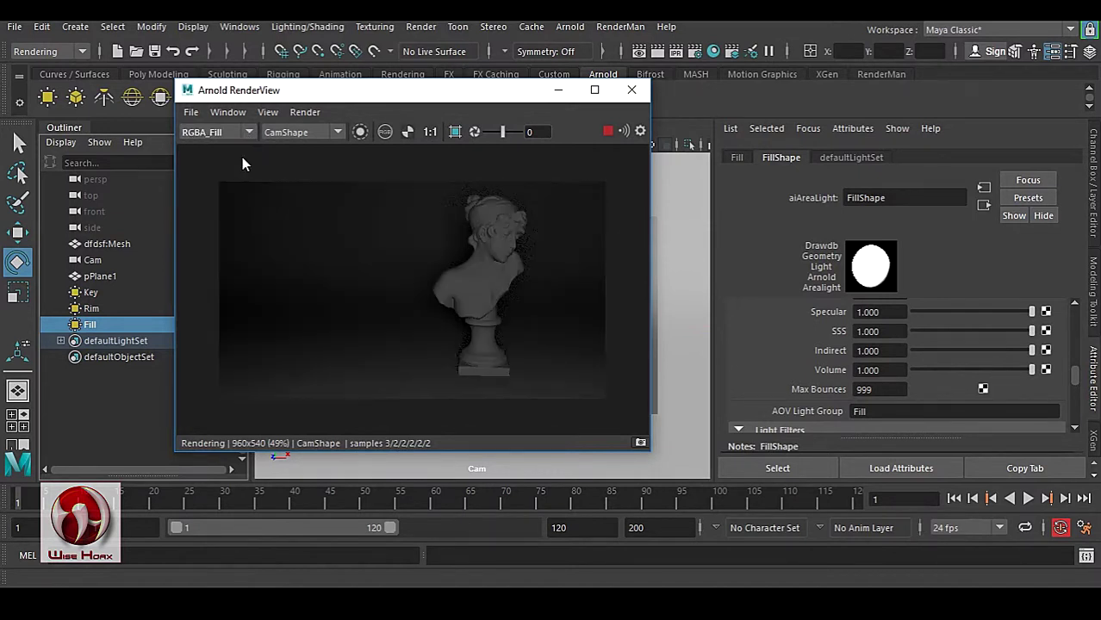
pyautogui.click(248, 131)
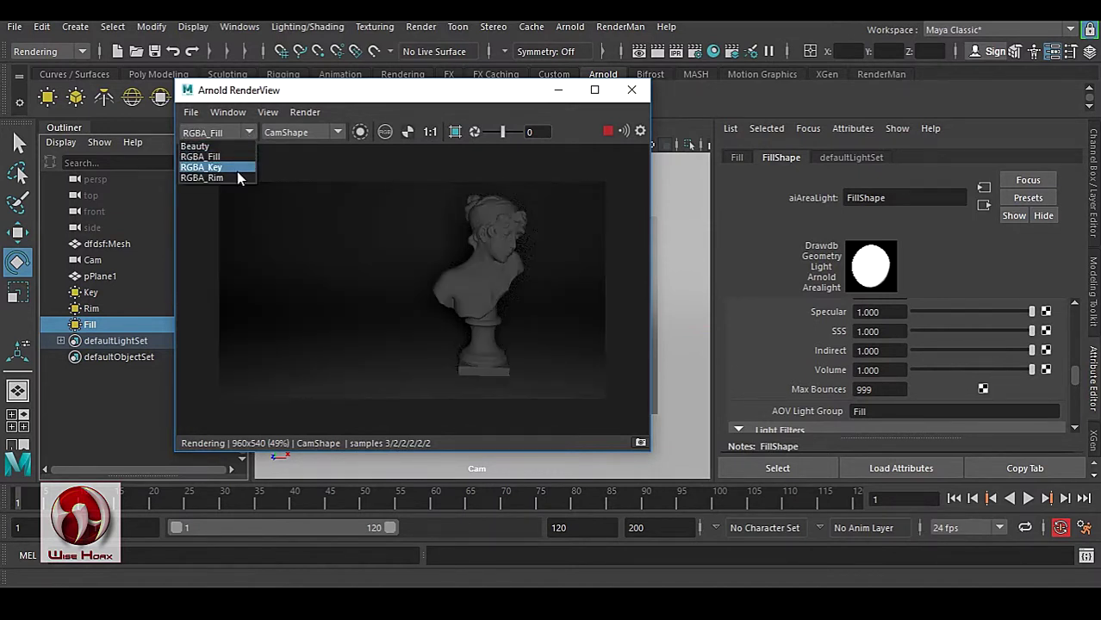
pyautogui.click(237, 171)
pyautogui.click(246, 131)
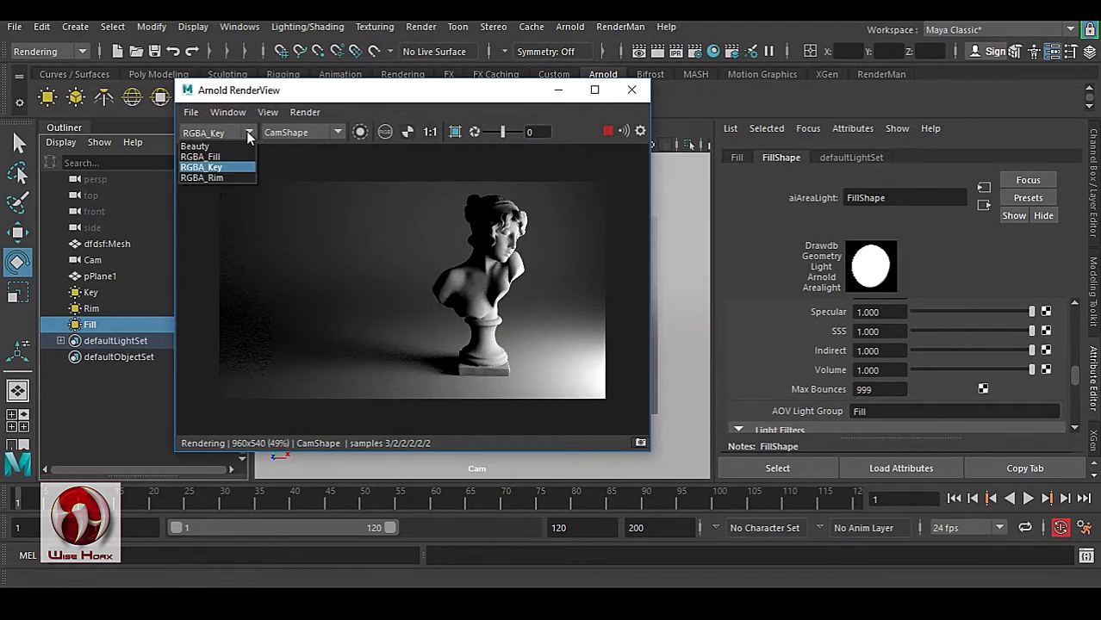
pyautogui.click(242, 178)
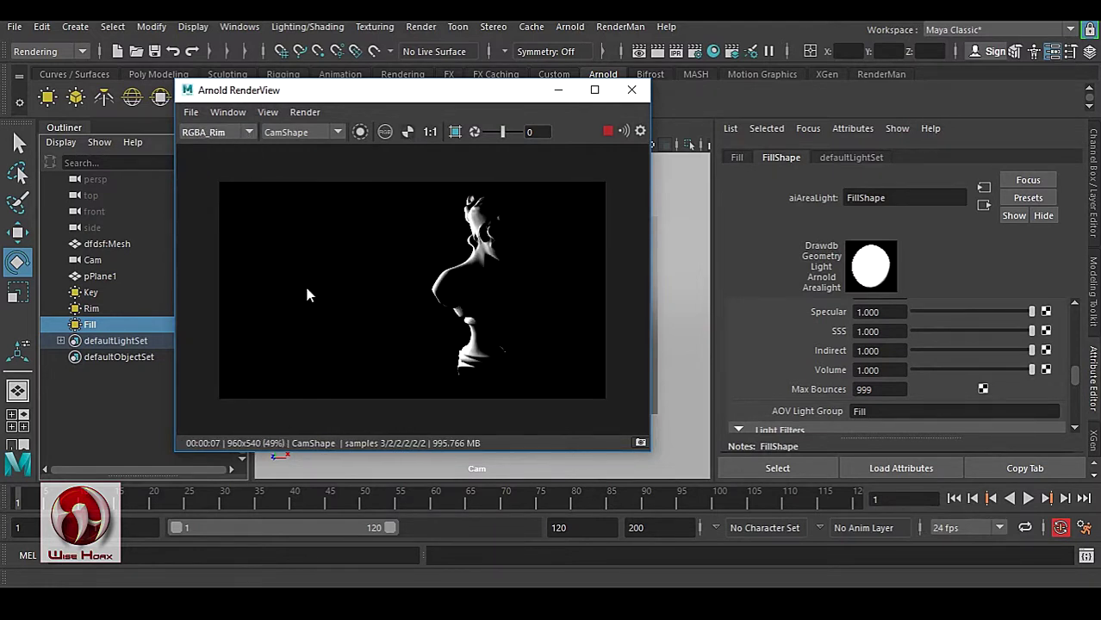